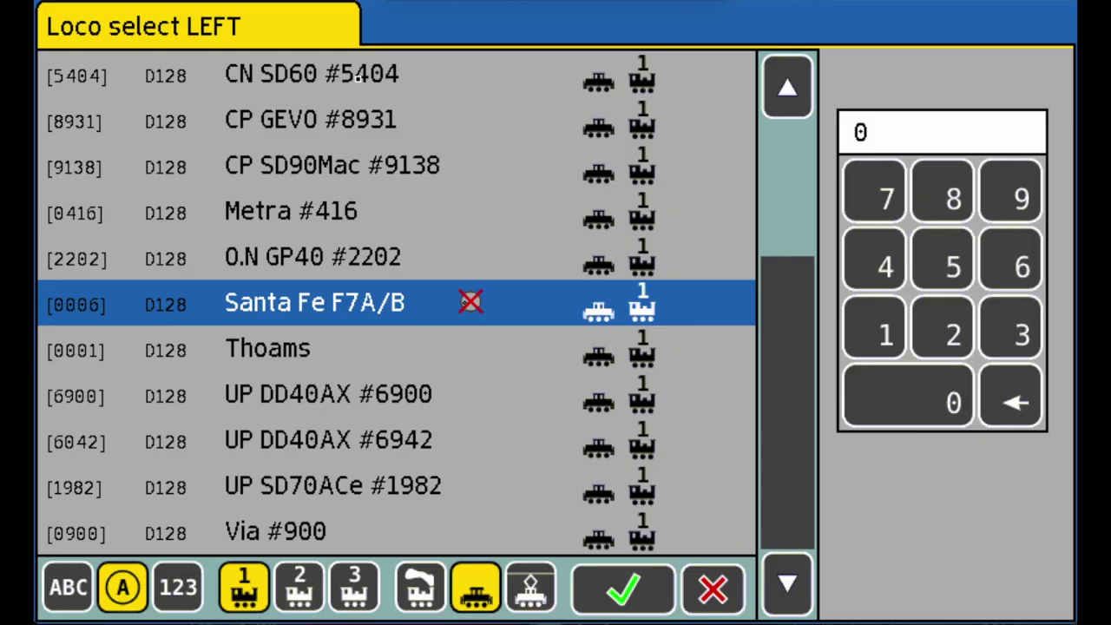
Put CN SD60 #5404 on the left throttle and CN GP40 #9309 on the right throttle.
left_click(359, 78)
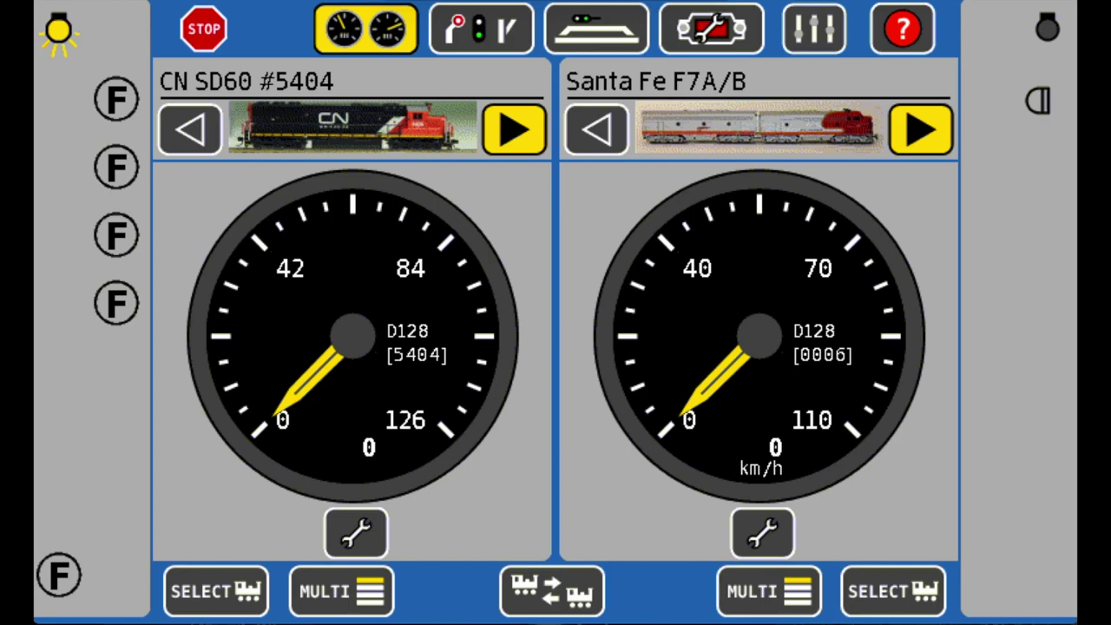
left_click(888, 594)
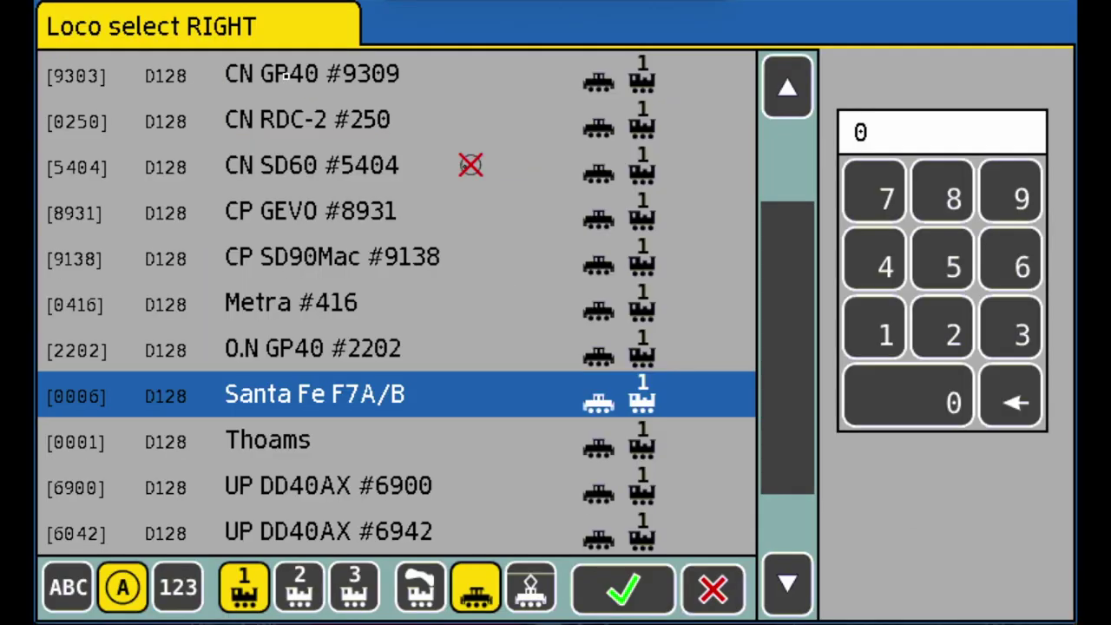
left_click(285, 76)
left_click(284, 77)
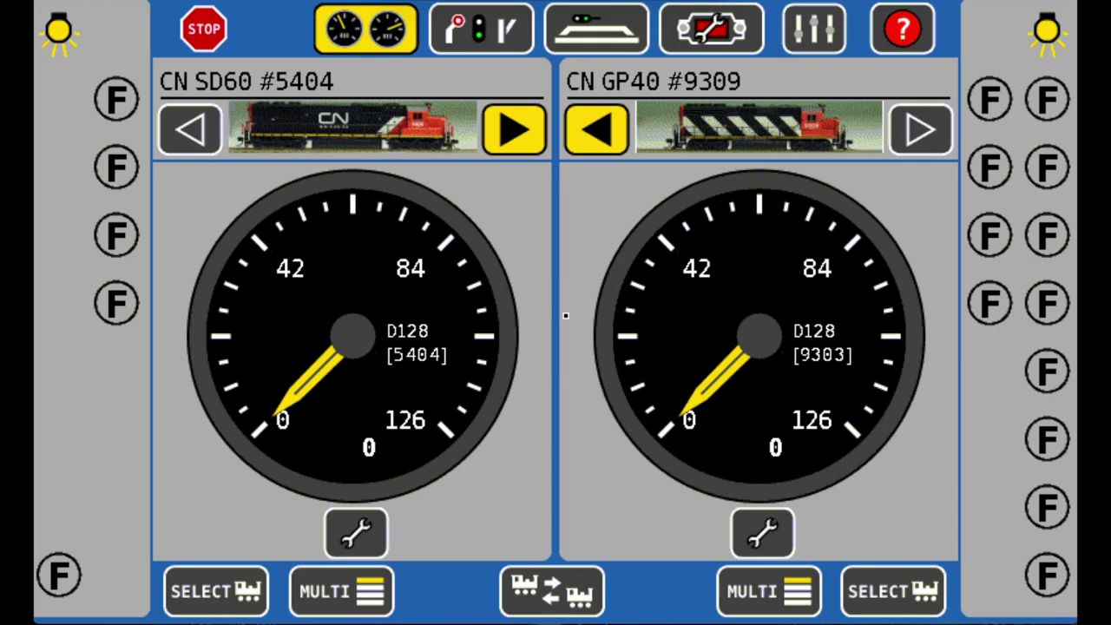
left_click(377, 540)
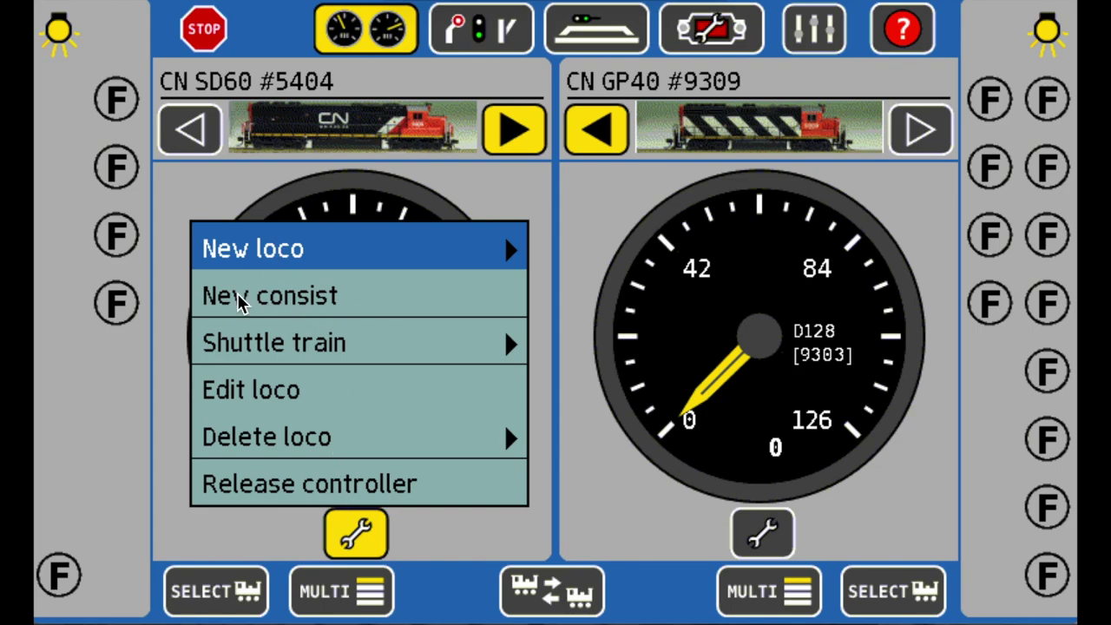
Start a new consist and add CN SD60 #5404 and CN GP40 #9309 to it.
left_click(308, 296)
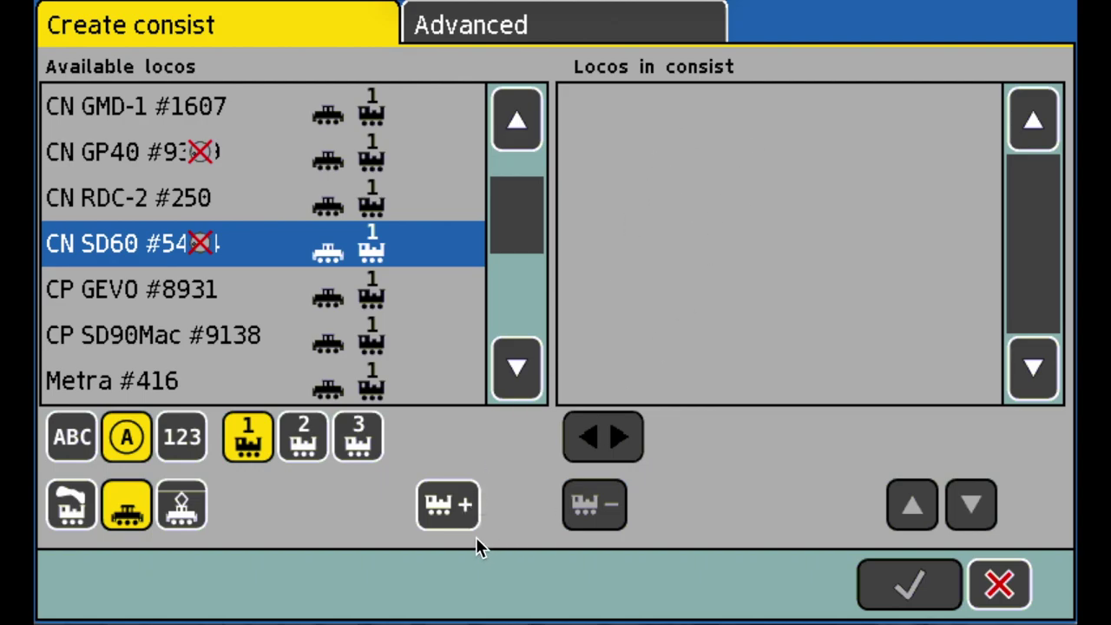
left_click(460, 506)
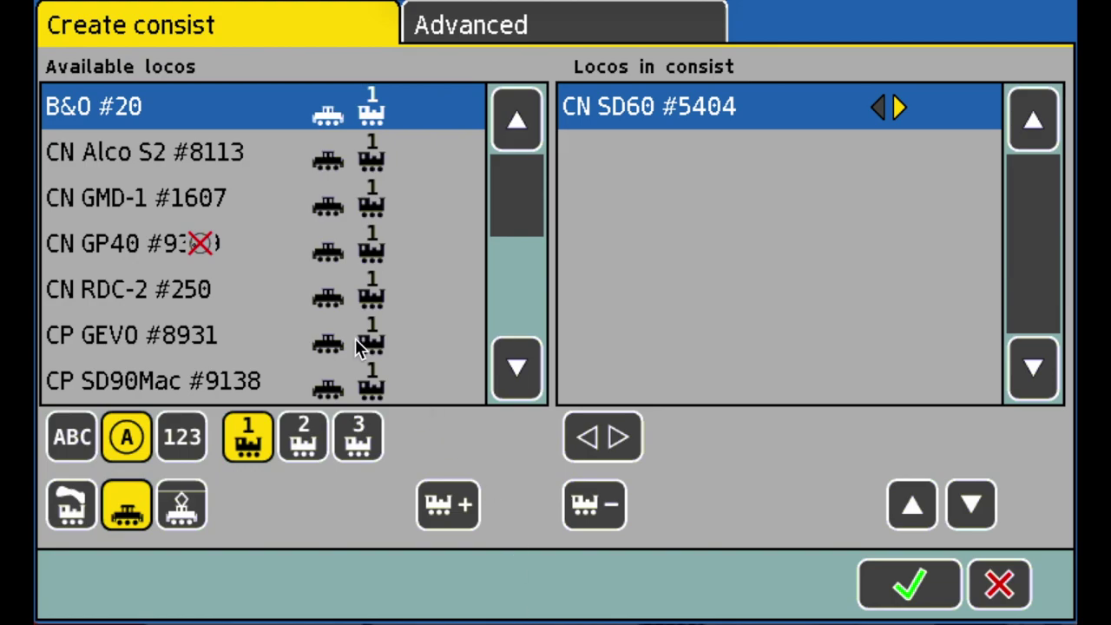
left_click(167, 243)
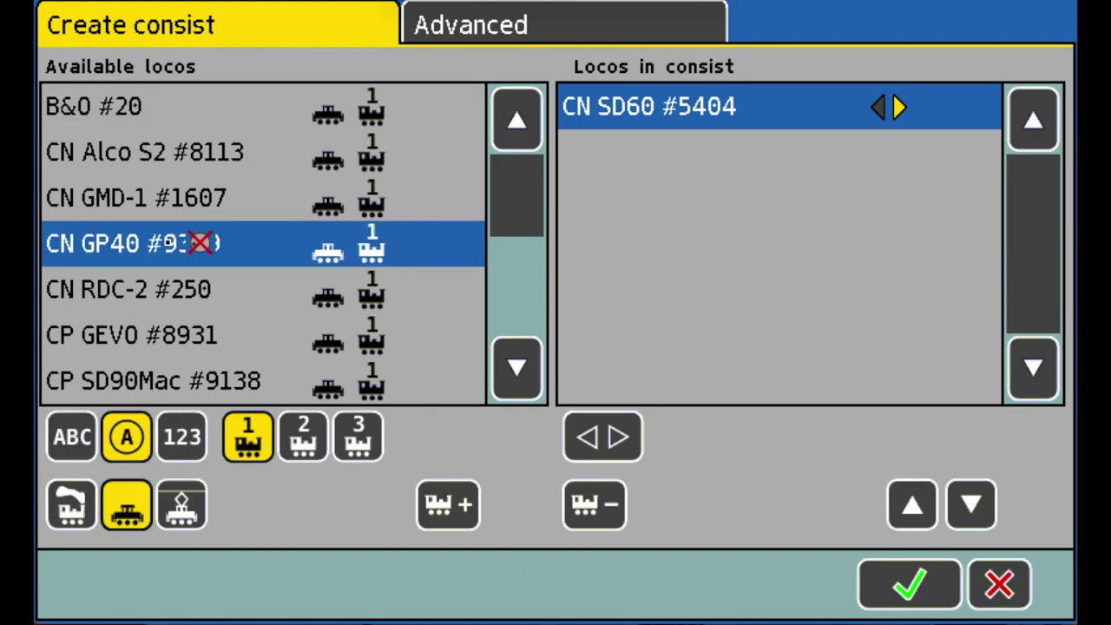
left_click(448, 511)
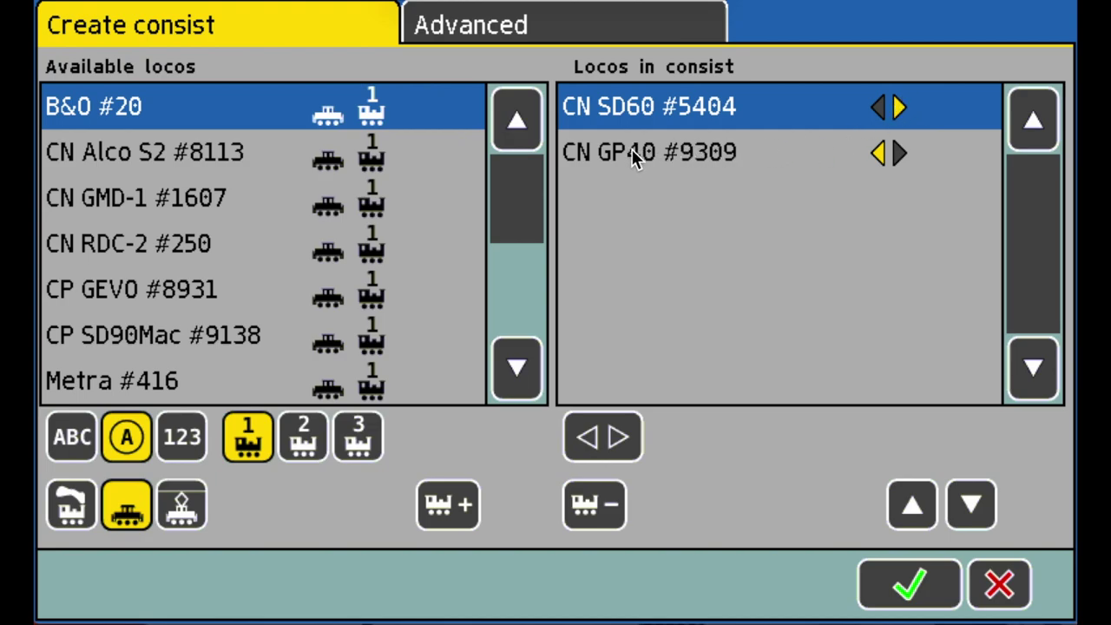
Reverse CN GP40 #9309's direction within the consist and show the consist's Advanced settings.
left_click(879, 153)
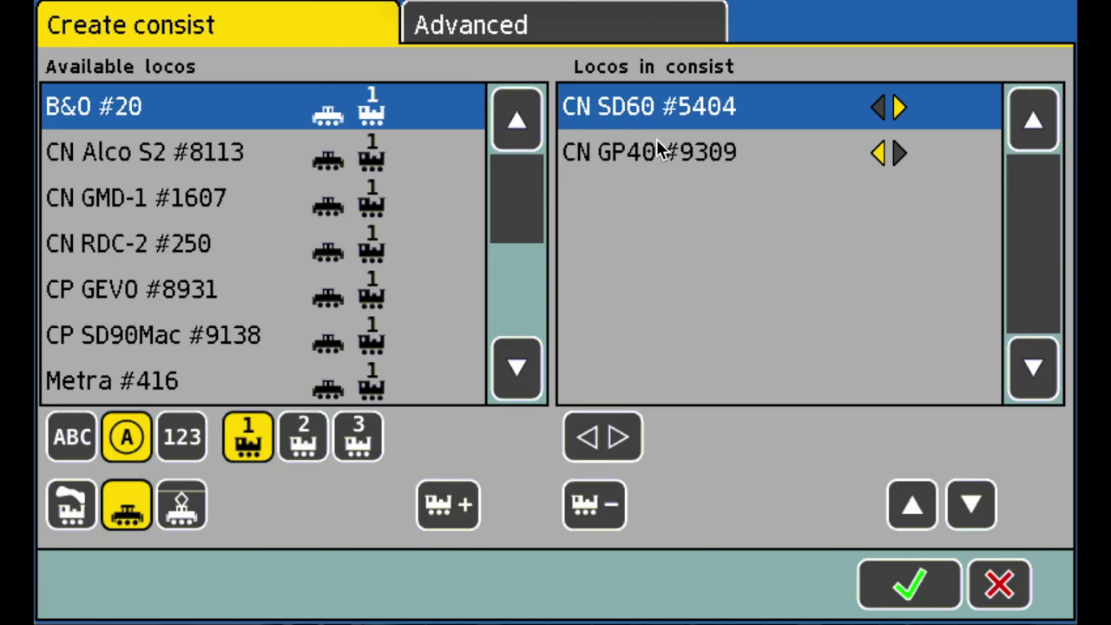
left_click(473, 25)
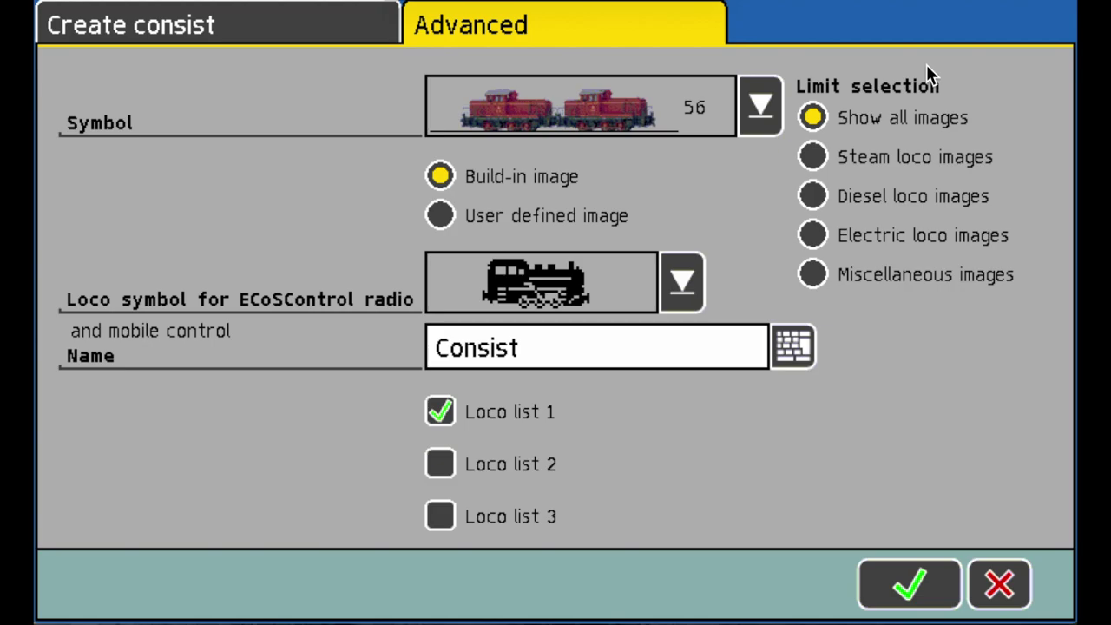
left_click(446, 214)
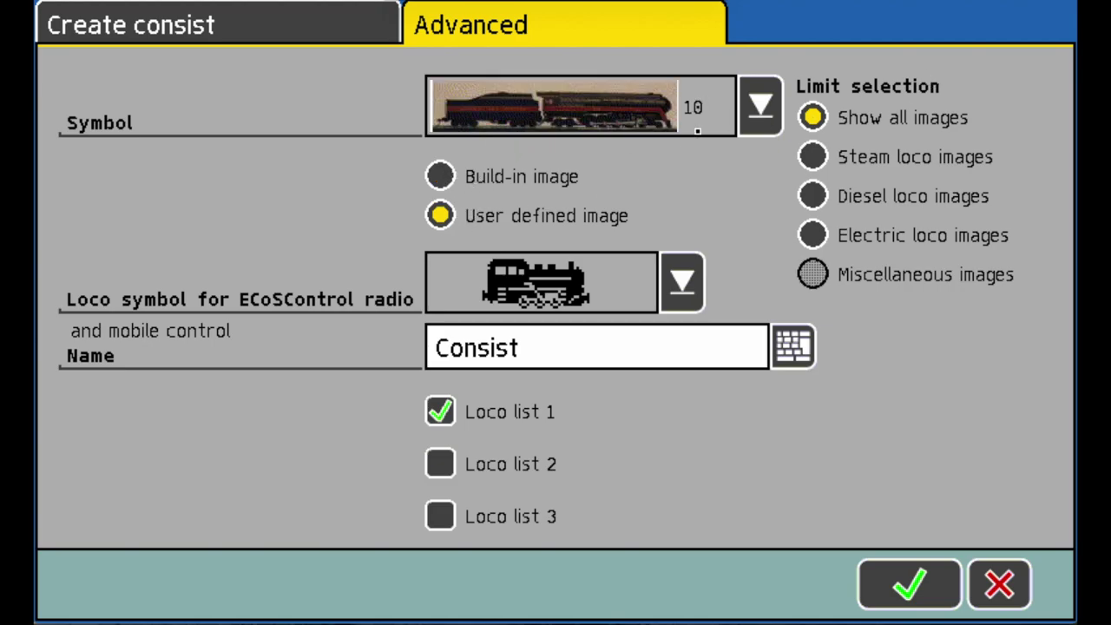
left_click(761, 106)
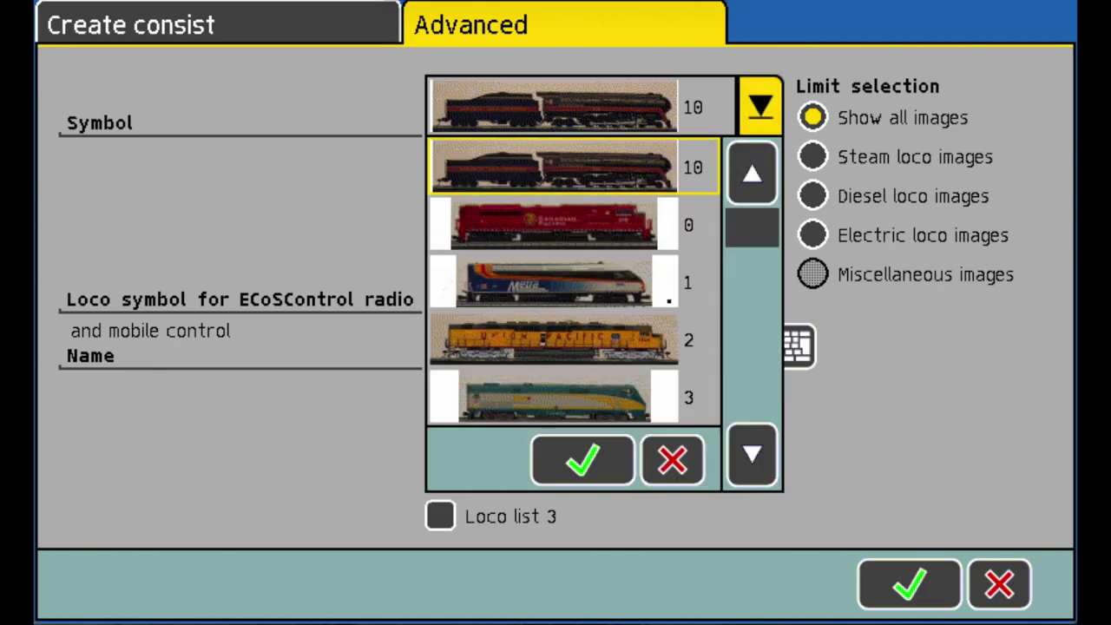
left_click(694, 455)
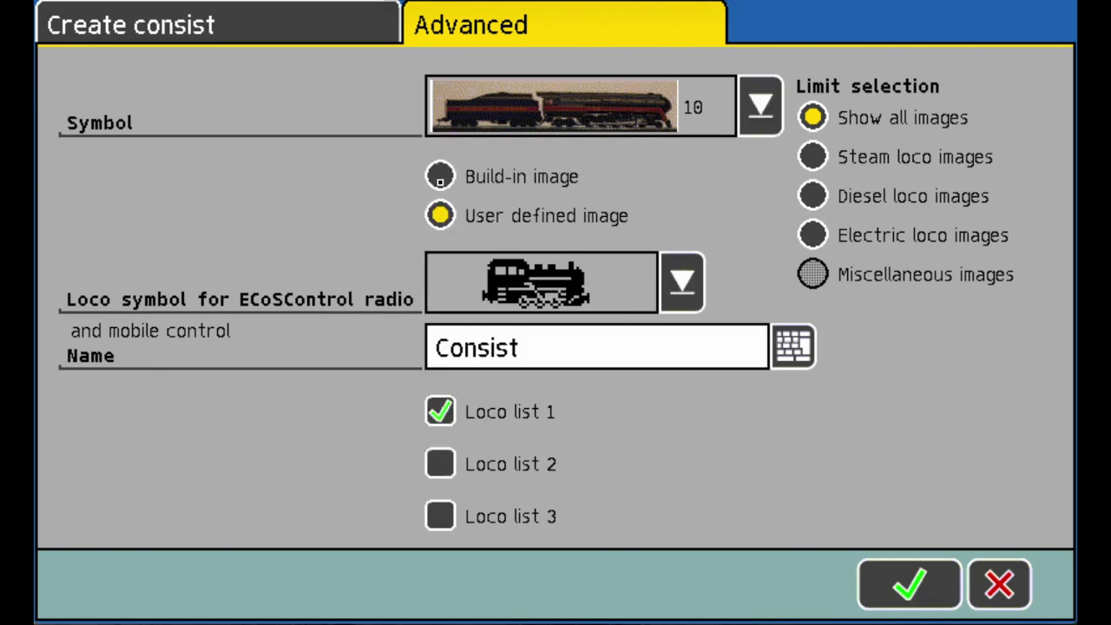
left_click(440, 176)
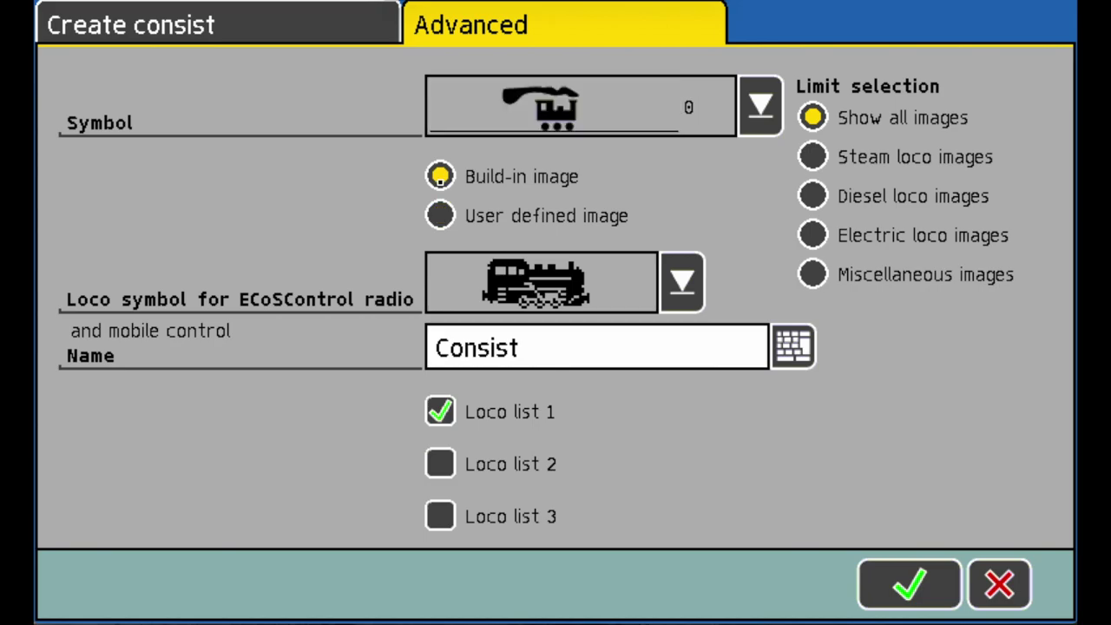
left_click(761, 107)
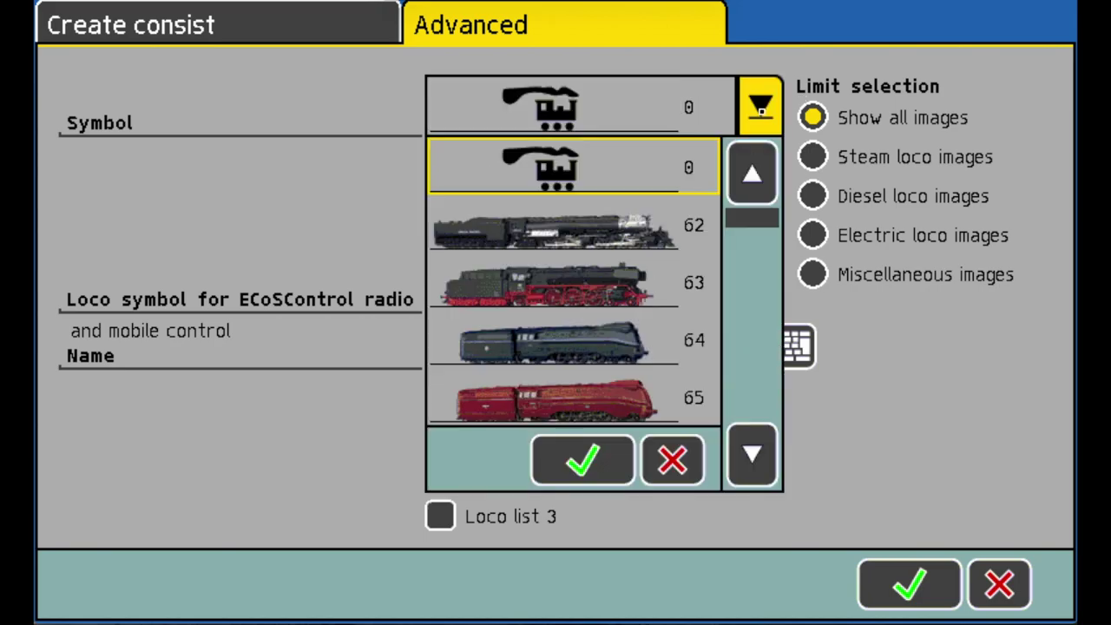
left_click(753, 455)
left_click(753, 456)
left_click(753, 455)
left_click(752, 455)
left_click(752, 455)
left_click(752, 455)
left_click(753, 455)
left_click(753, 455)
left_click(753, 455)
left_click(752, 455)
left_click(752, 455)
left_click(753, 455)
left_click(752, 455)
left_click(672, 460)
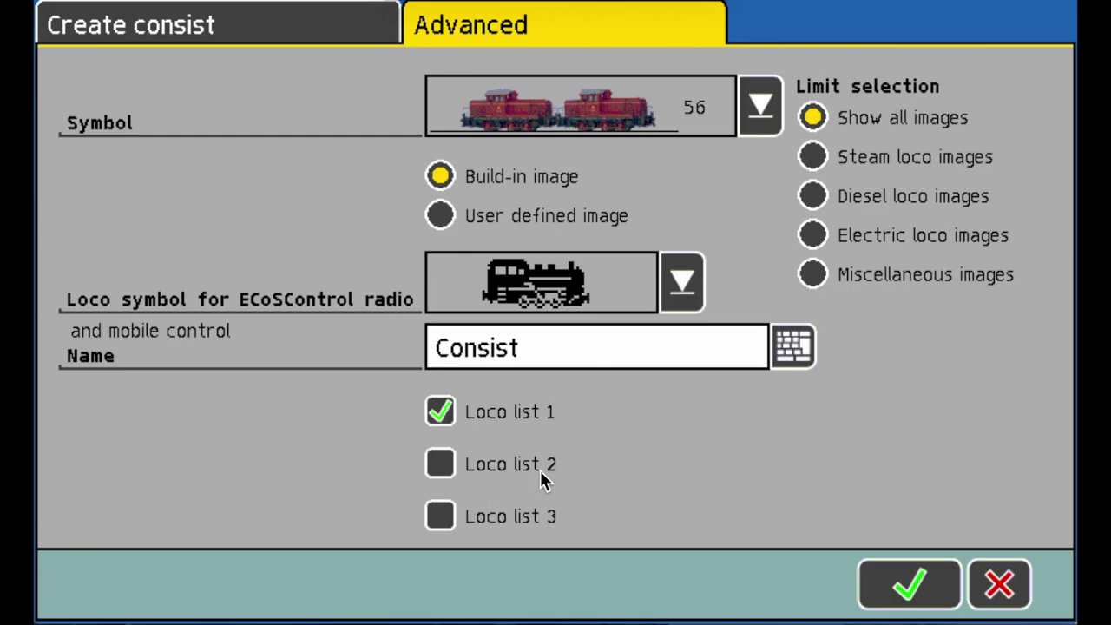
Add the consist to Loco list 3, rename it 'Coal CN Consis', and save it.
left_click(467, 516)
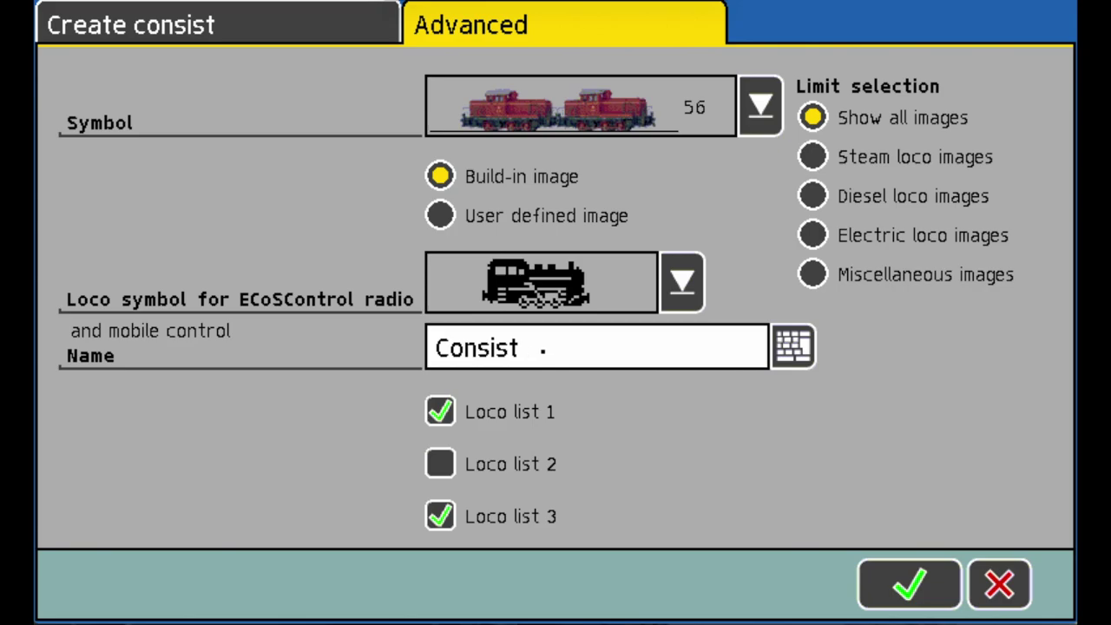
left_click(786, 344)
key("BackSpace")
key("BackSpace")
key("BackSpace")
key("BackSpace")
key("BackSpace")
key("BackSpace")
key("BackSpace")
type("Coal CN")
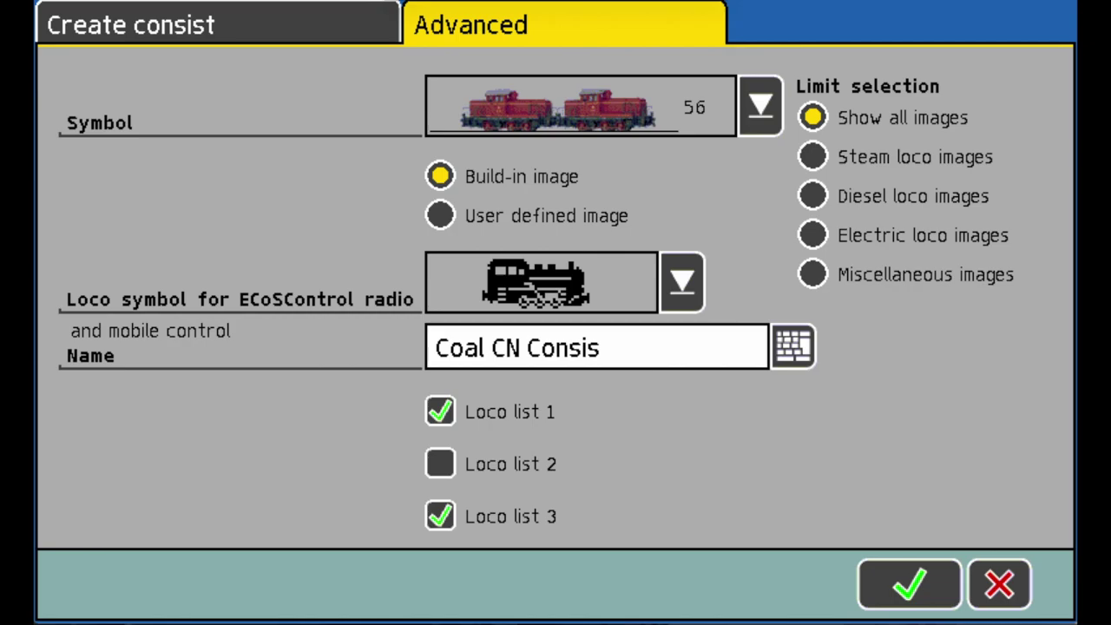
left_click(909, 585)
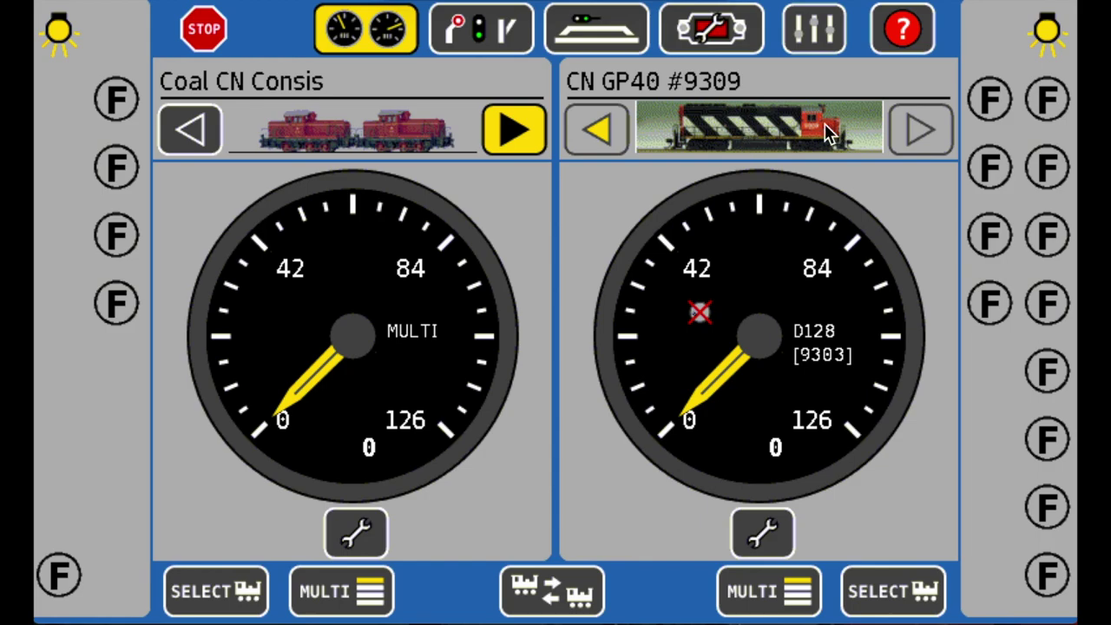
Release CN GP40 #9309 from the right throttle controller.
left_click(762, 533)
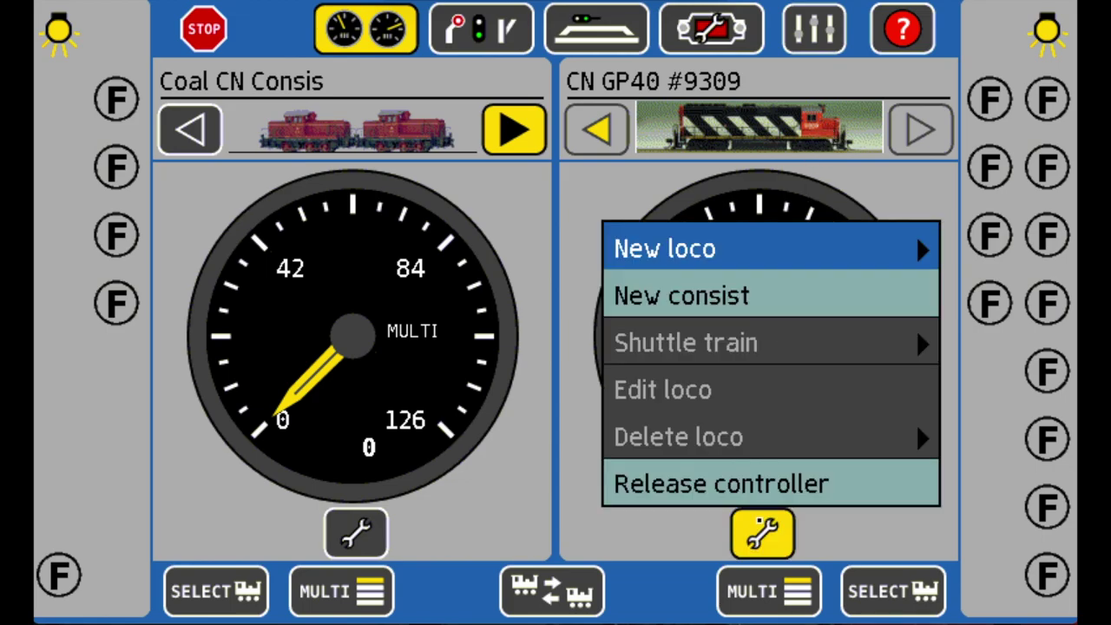
left_click(719, 487)
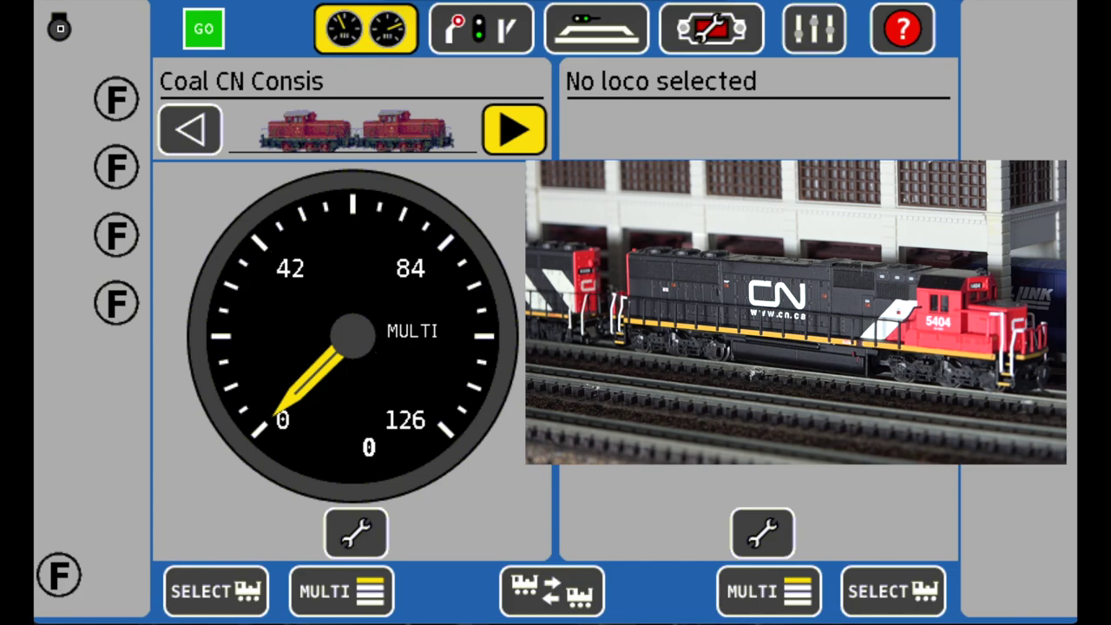
Flash the consist's headlight on and off twice, then raise its speed to 63.
left_click(59, 28)
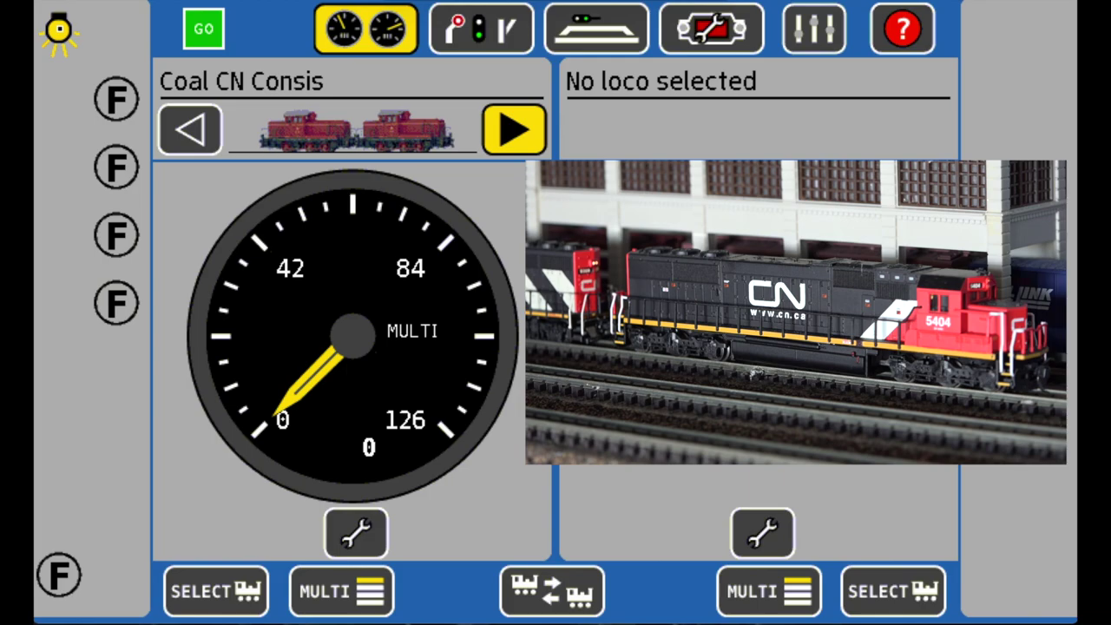
left_click(59, 30)
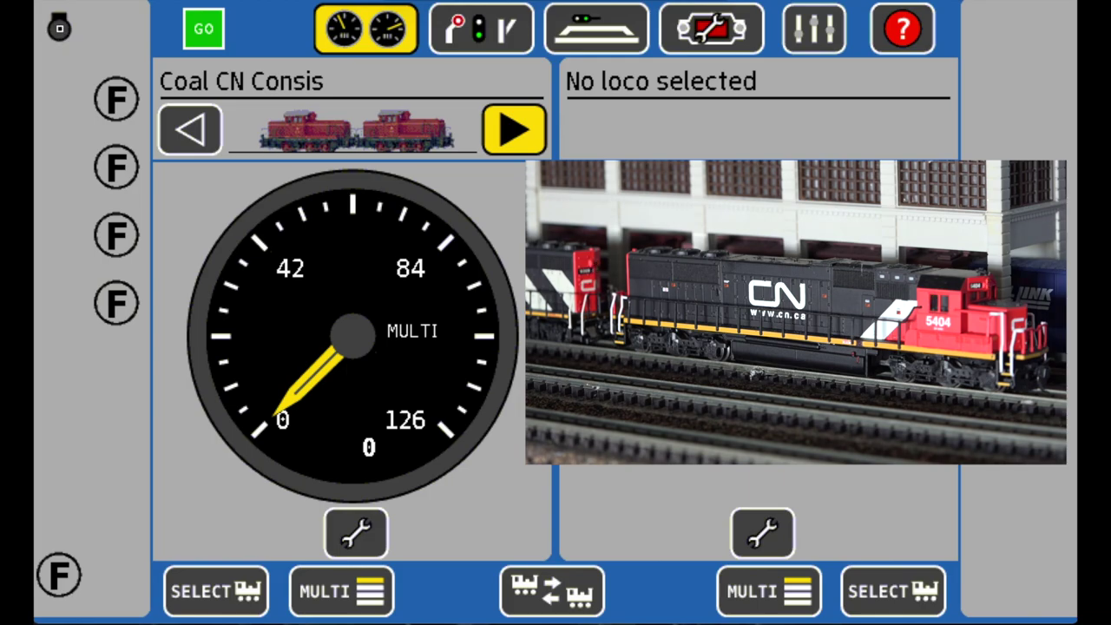
left_click(59, 29)
left_click(59, 29)
left_click(291, 383)
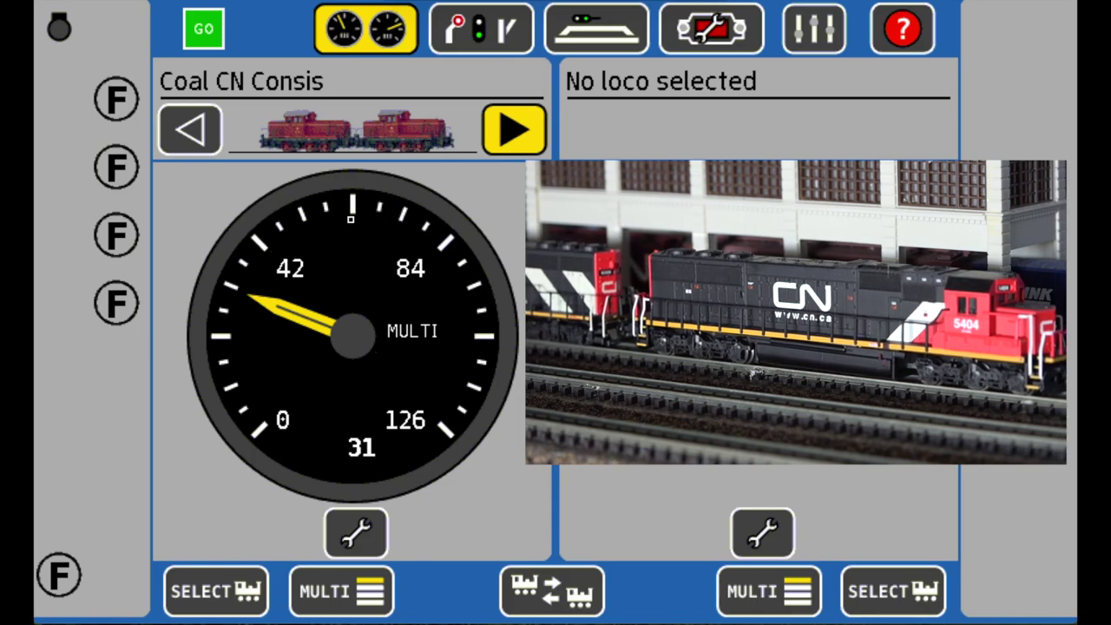
left_click(351, 219)
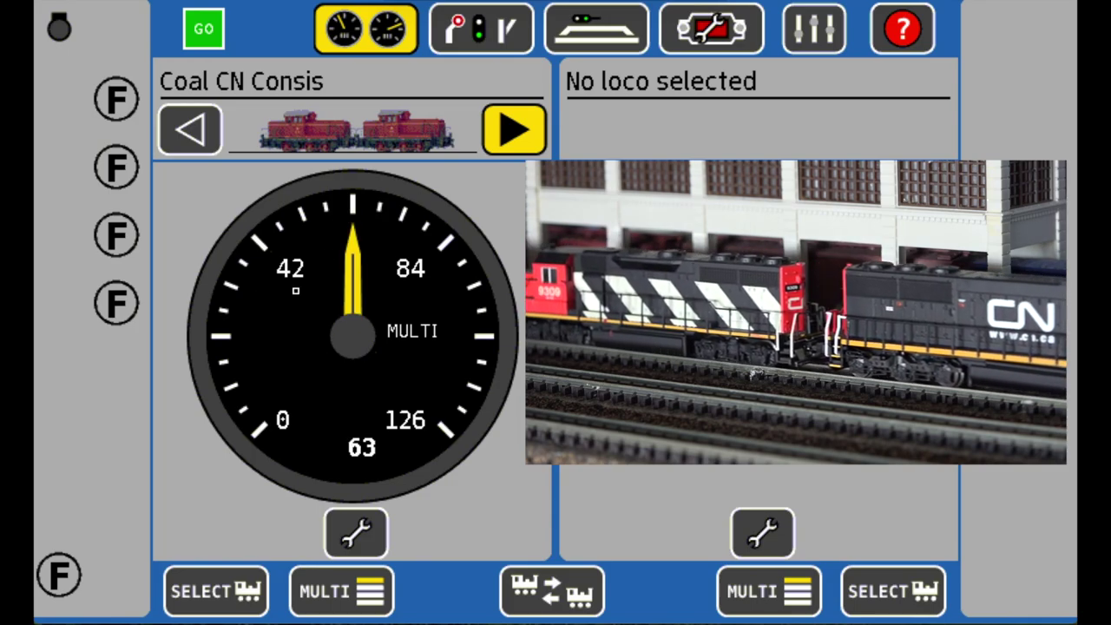